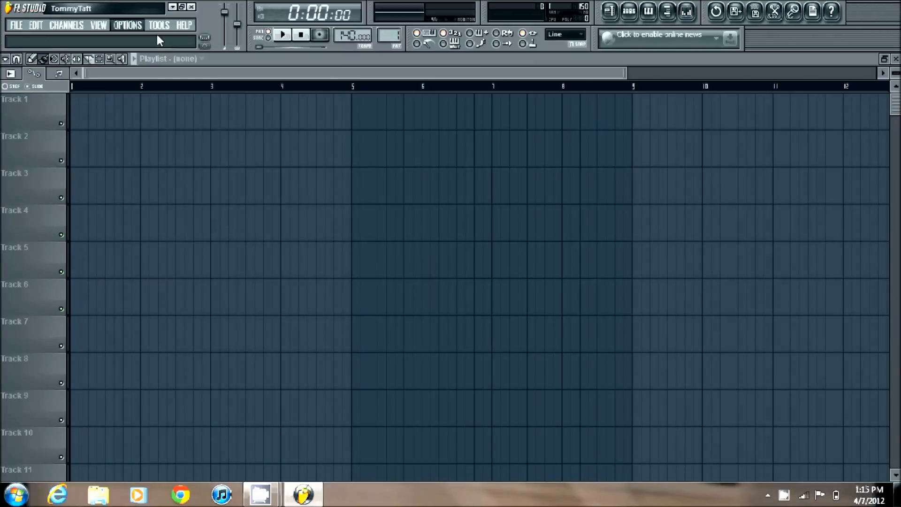
Add a 3x Osc channel, set its third oscillator to the saw shape and audition a low note
mouse_move(66, 25)
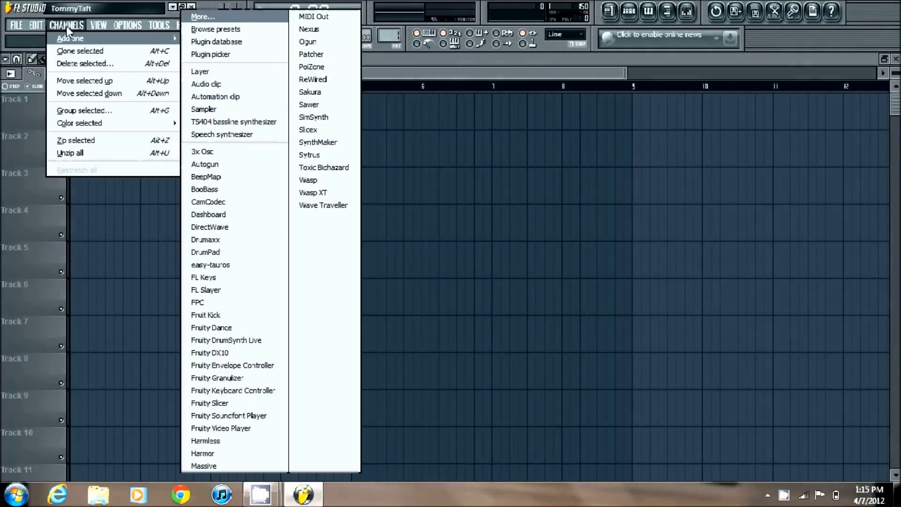
left_click(242, 151)
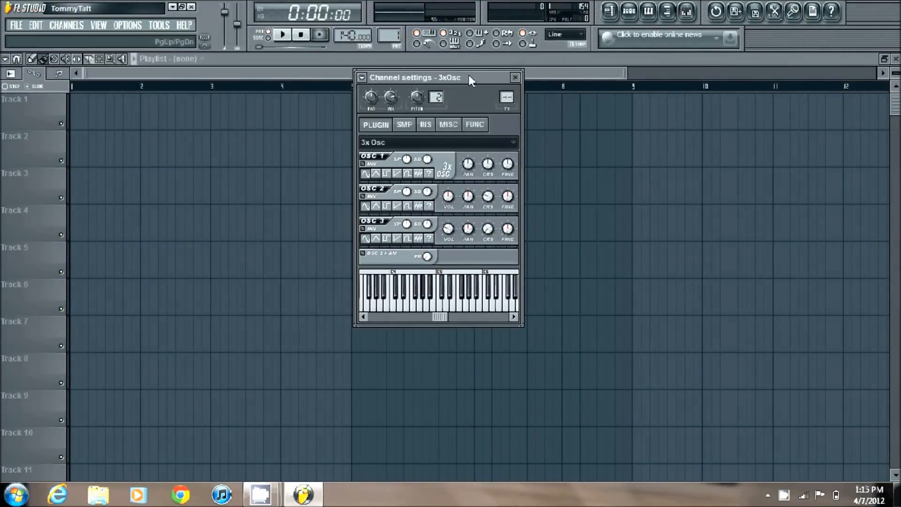
left_click_drag(469, 76, 529, 70)
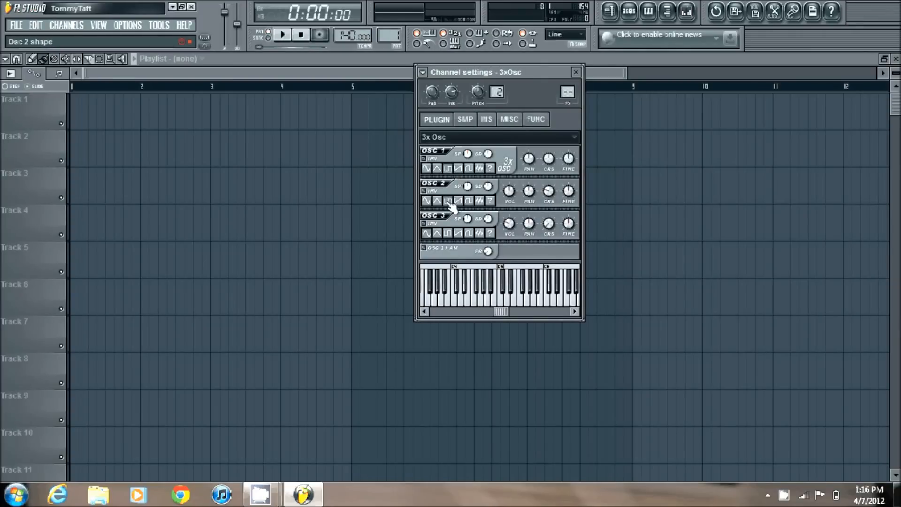
left_click(459, 234)
left_click(440, 303)
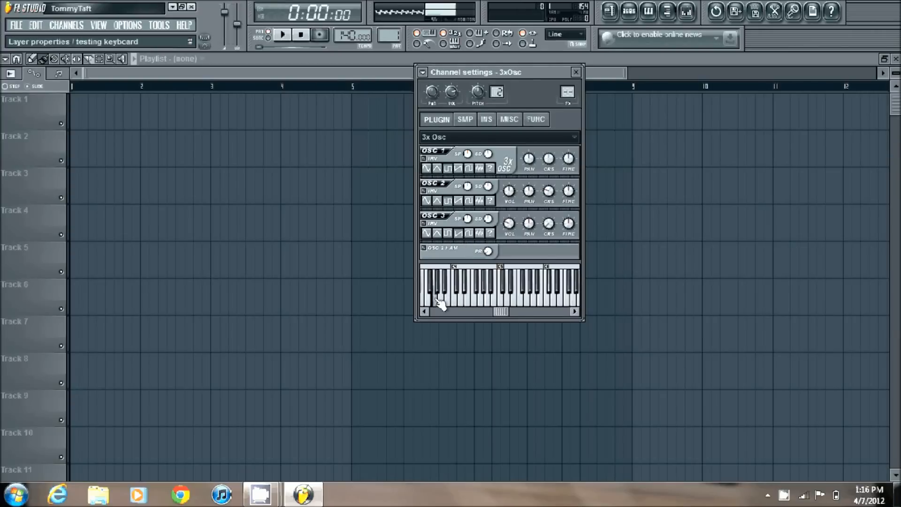
left_click(439, 302)
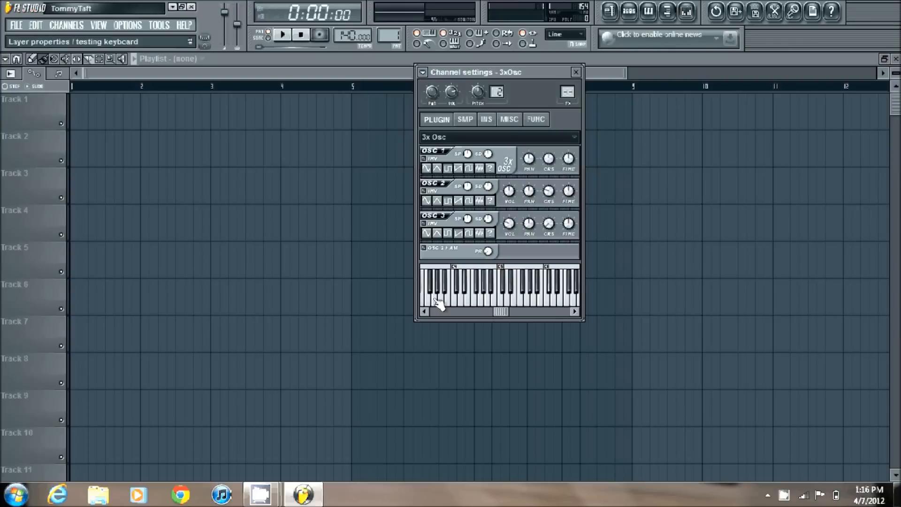
Configure the 3x Osc cutoff LFO with a tempo-based speed and a raised amount
left_click(487, 120)
left_click(481, 138)
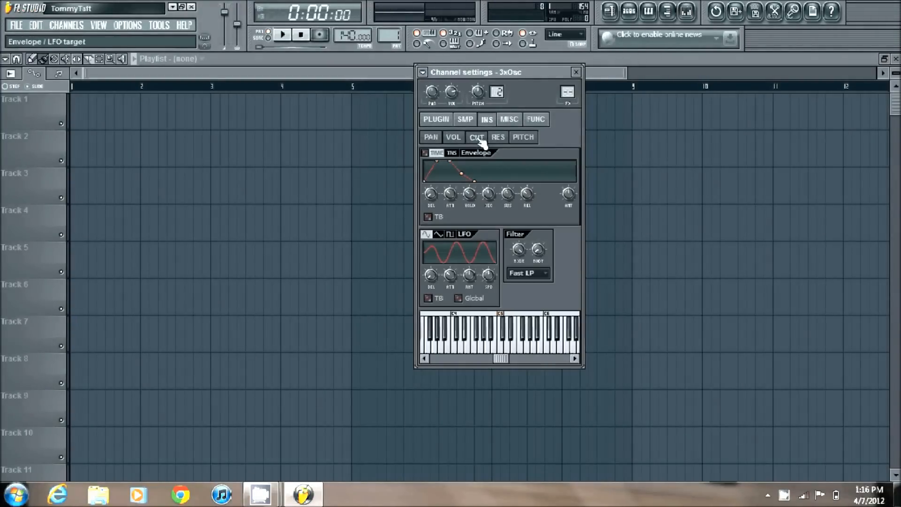
right_click(488, 274)
mouse_move(517, 294)
left_click(620, 306)
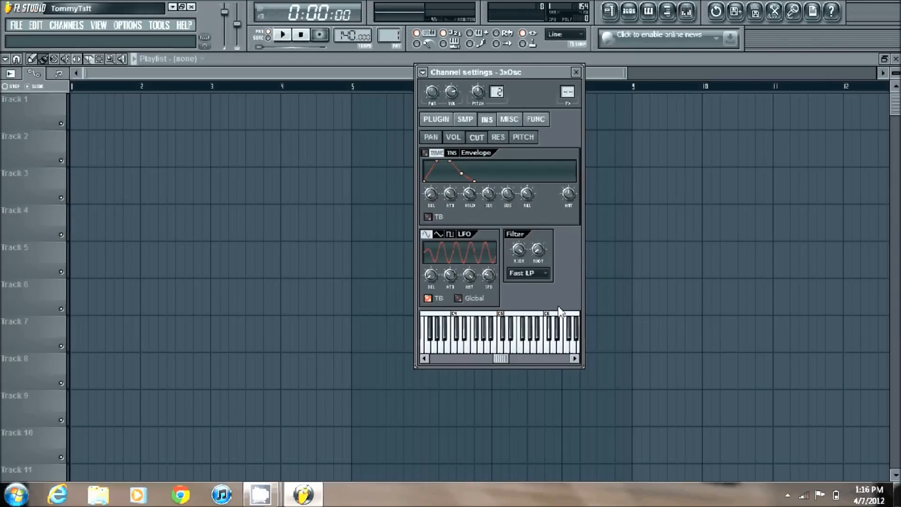
Link the 3xOsc channel to mixer Insert 1
left_click(687, 13)
left_click(202, 212)
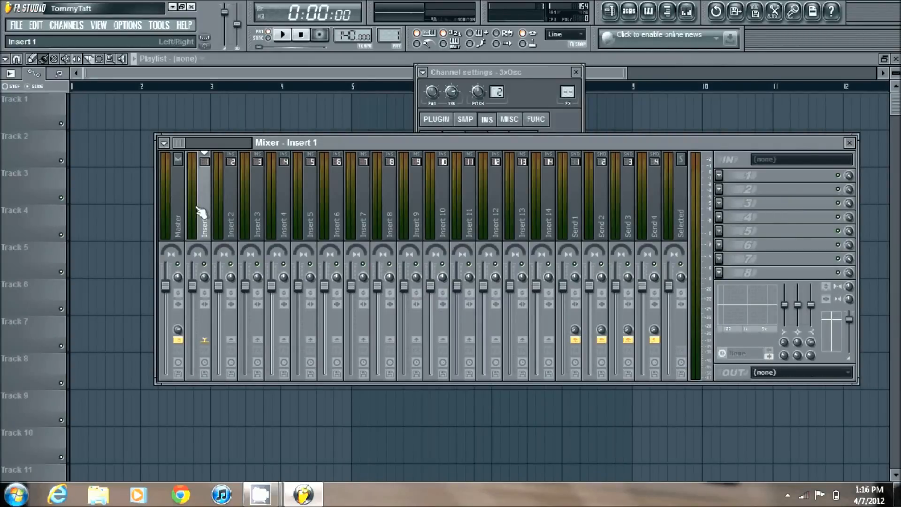
right_click(202, 212)
mouse_move(294, 201)
left_click(385, 201)
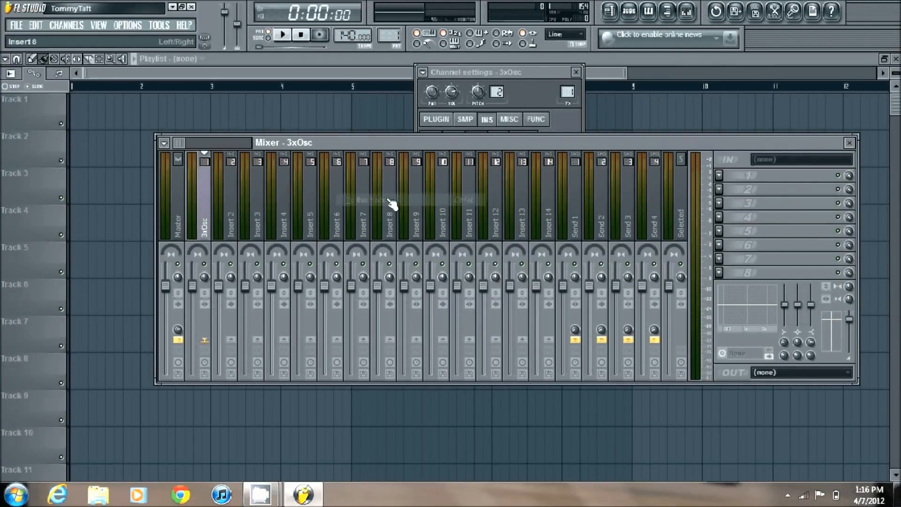
Add Fruity Blood Overdrive in the 3xOsc track's first effect slot, with x100 on and PreAmp at about 0.21
left_click(720, 176)
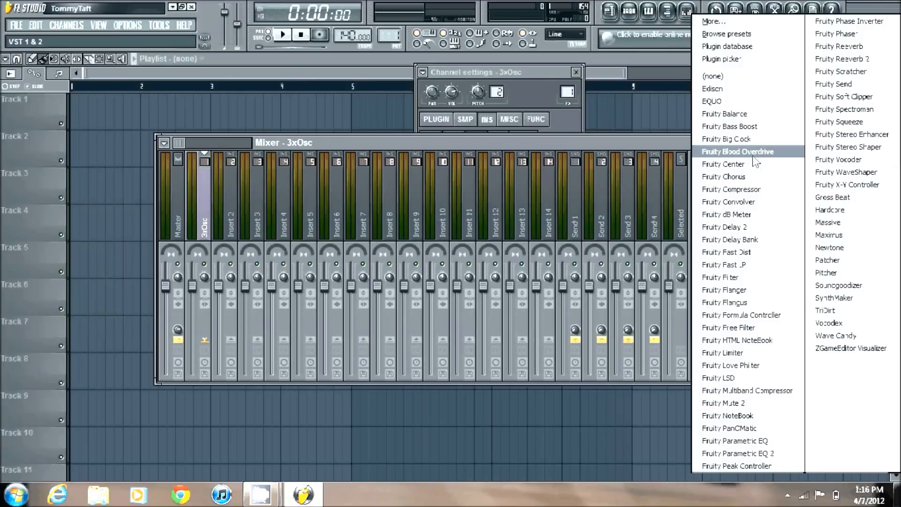
left_click(737, 151)
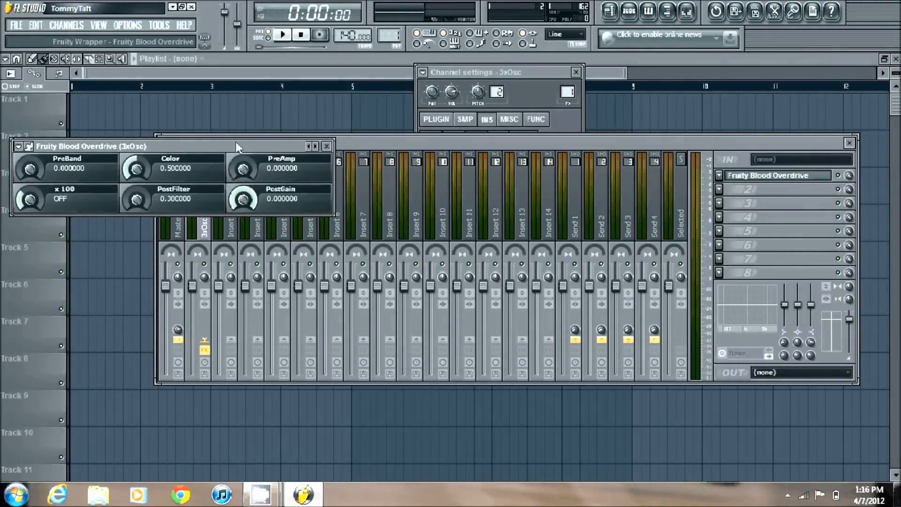
left_click_drag(235, 143, 541, 154)
left_click_drag(335, 212, 329, 185)
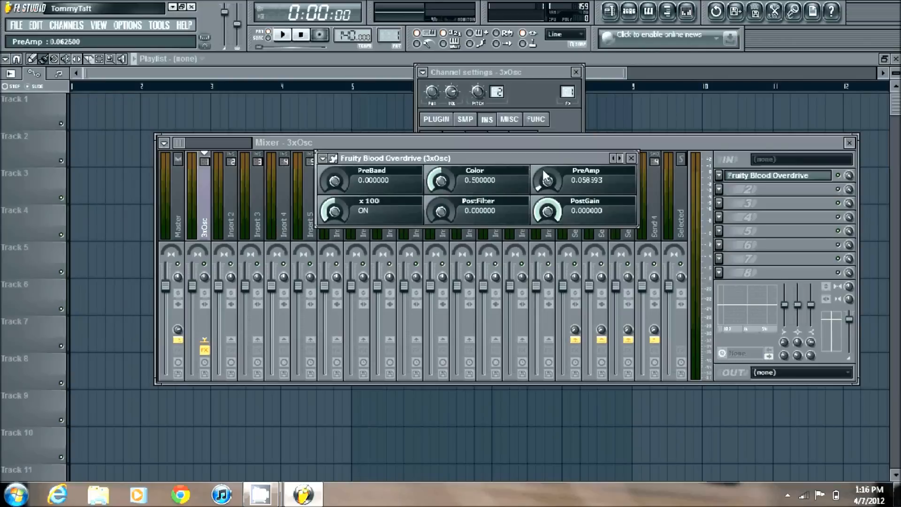
left_click_drag(543, 170, 539, 144)
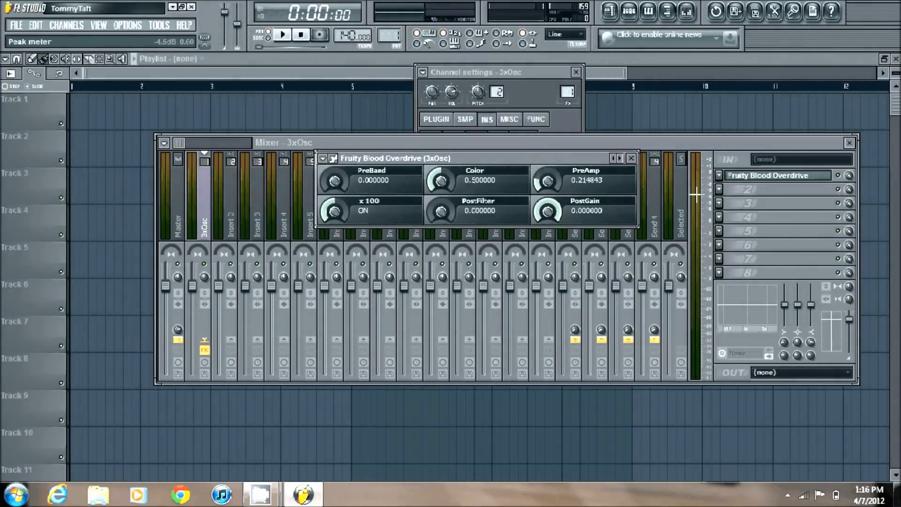
Add TriDirt in the 3xOsc track's second effect slot and set its three distortion types to Sinus, Crackler and Sinus
left_click(718, 175)
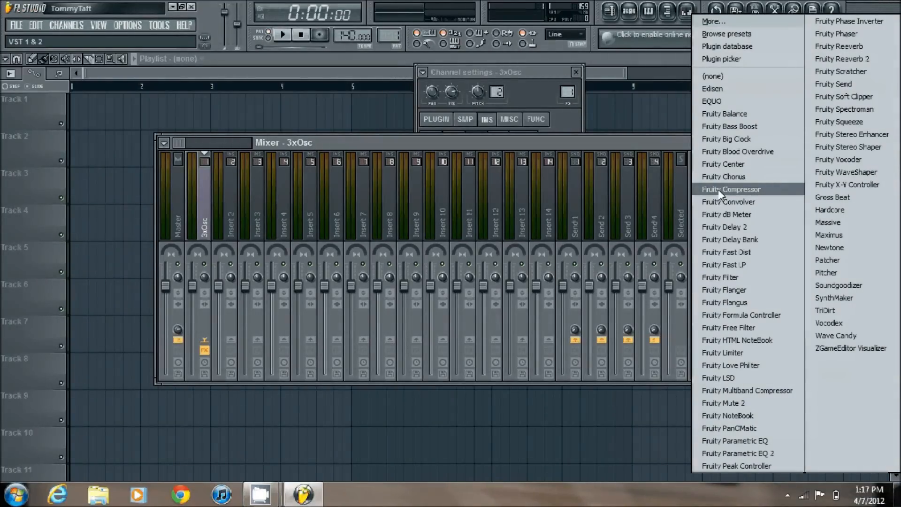
left_click(834, 310)
left_click_drag(294, 176, 567, 133)
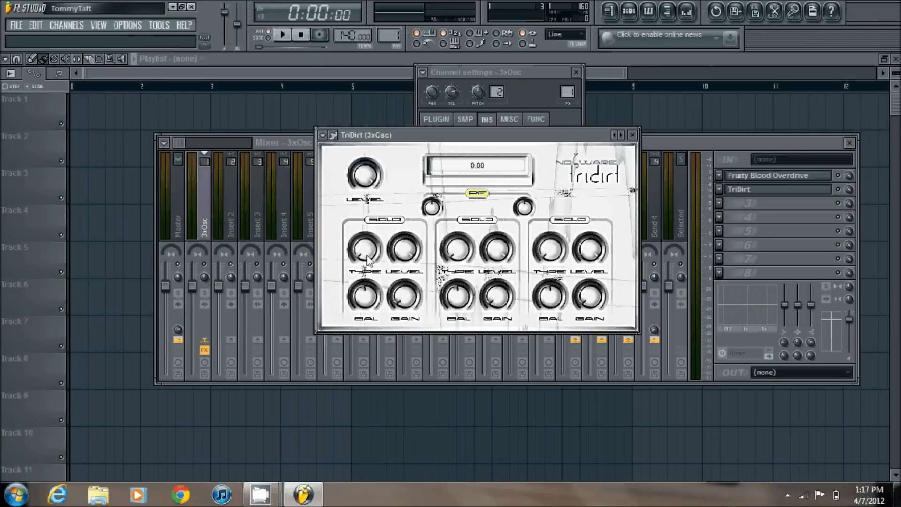
left_click_drag(367, 259, 368, 226)
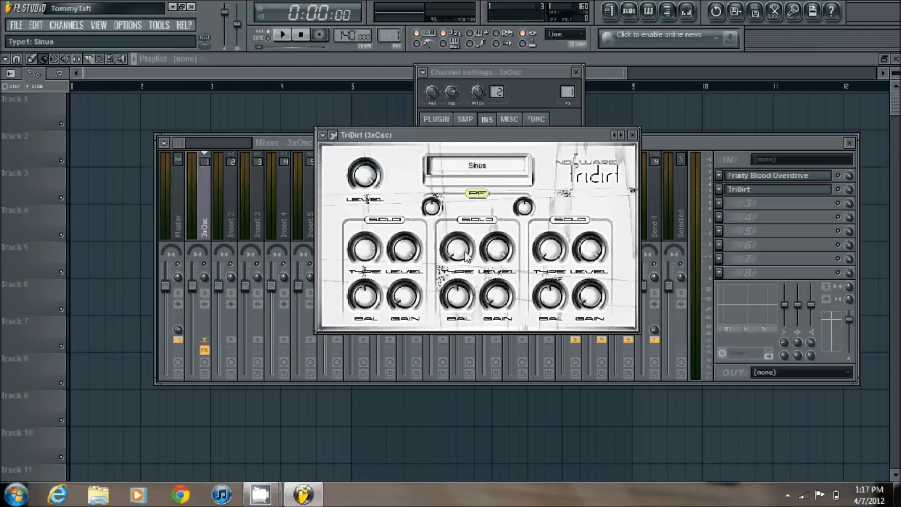
left_click_drag(466, 256, 442, 100)
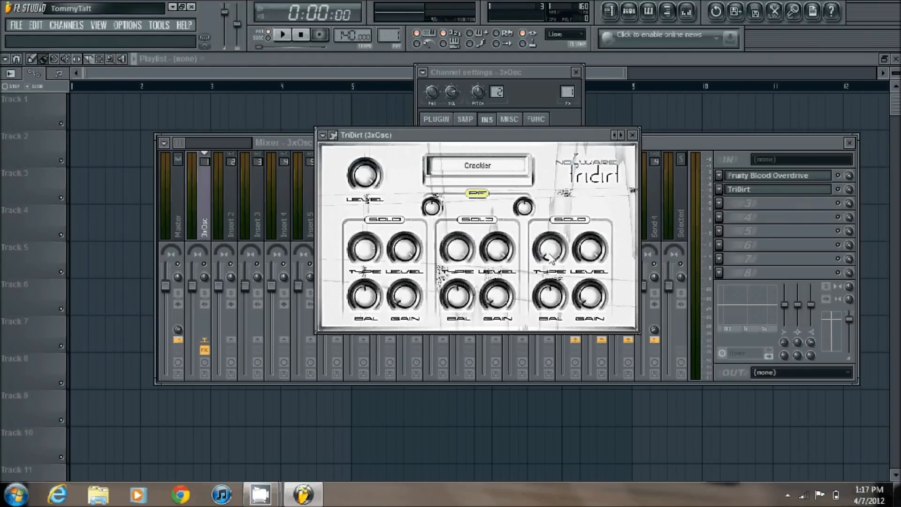
left_click_drag(551, 260, 545, 172)
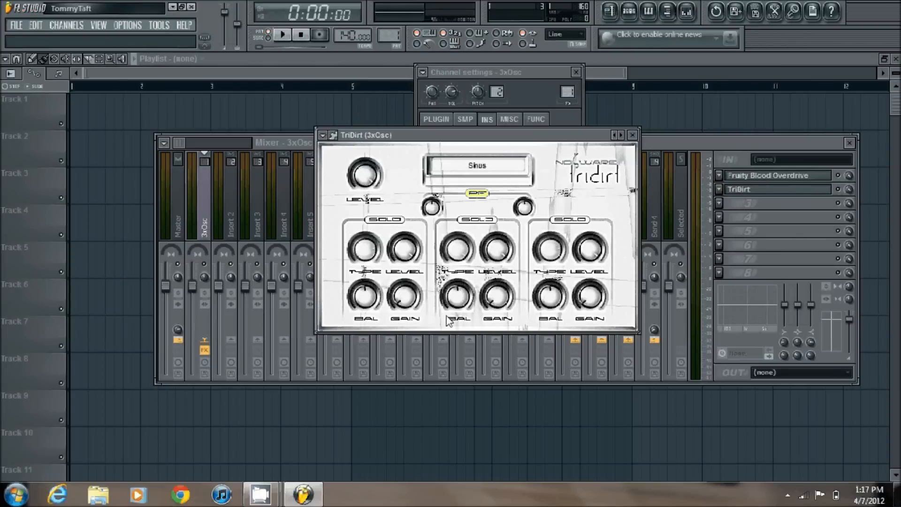
Lower TriDirt's first level to -5.8 dB and reduce the third, and set the three gains to 46.4, 60.0 and 46.8 dB
left_click_drag(408, 250, 406, 268)
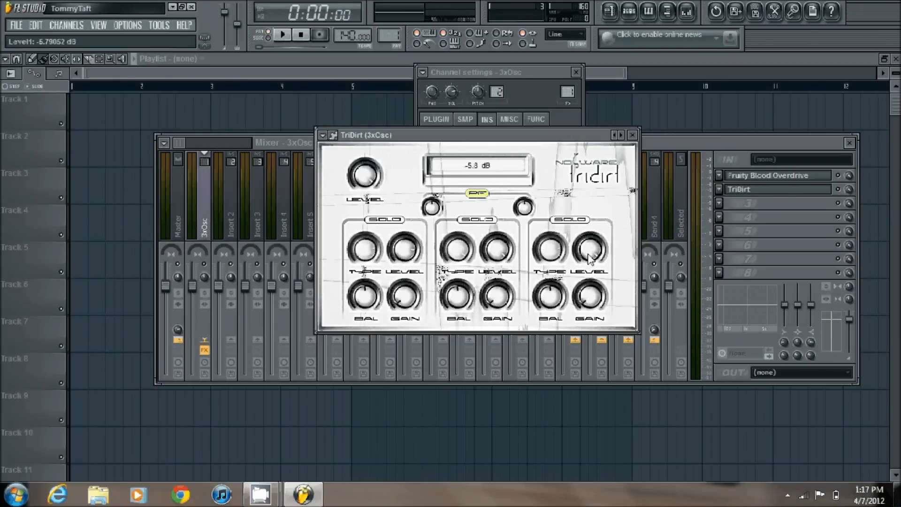
left_click_drag(589, 258, 590, 275)
left_click_drag(405, 309, 393, 184)
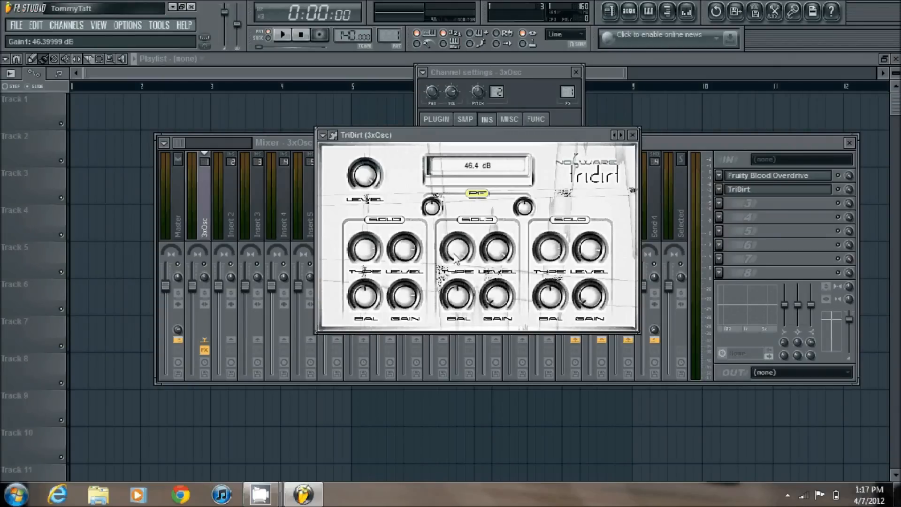
left_click_drag(498, 305, 593, 226)
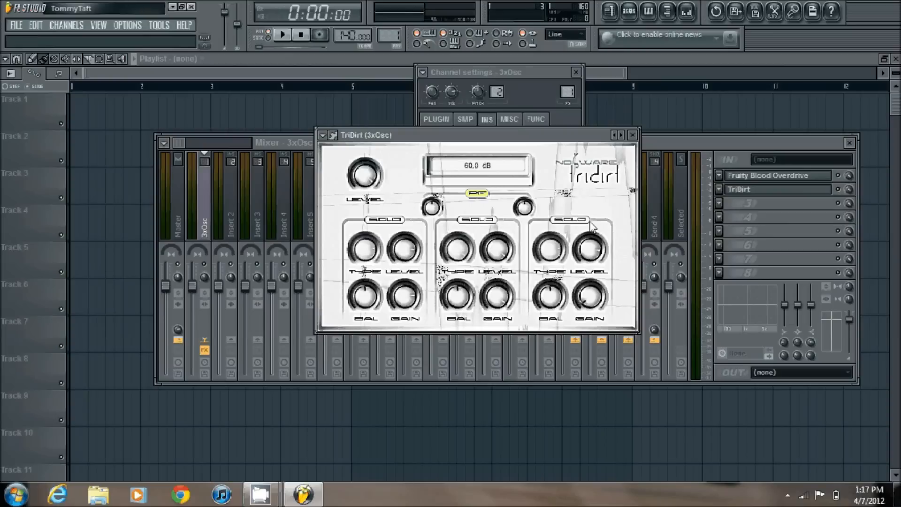
left_click(595, 298)
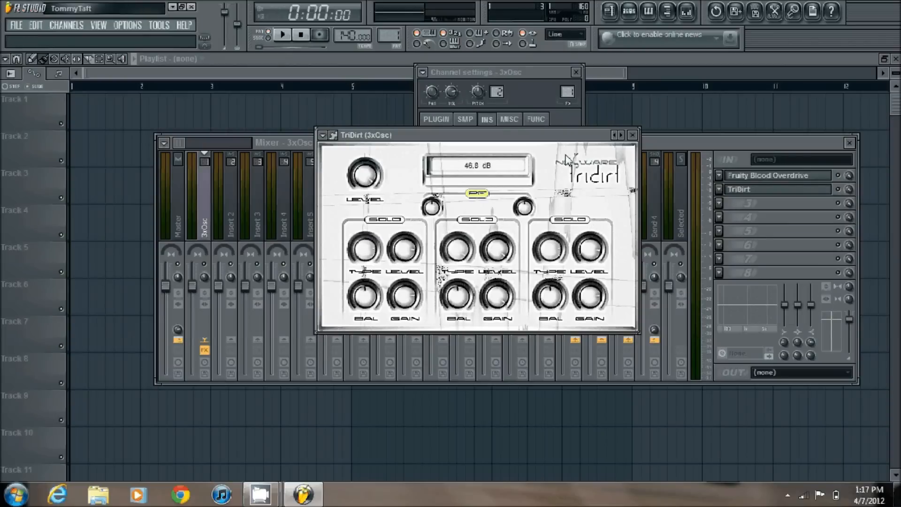
Add Fruity Fast LP in the 3xOsc track's third effect slot
left_click(718, 203)
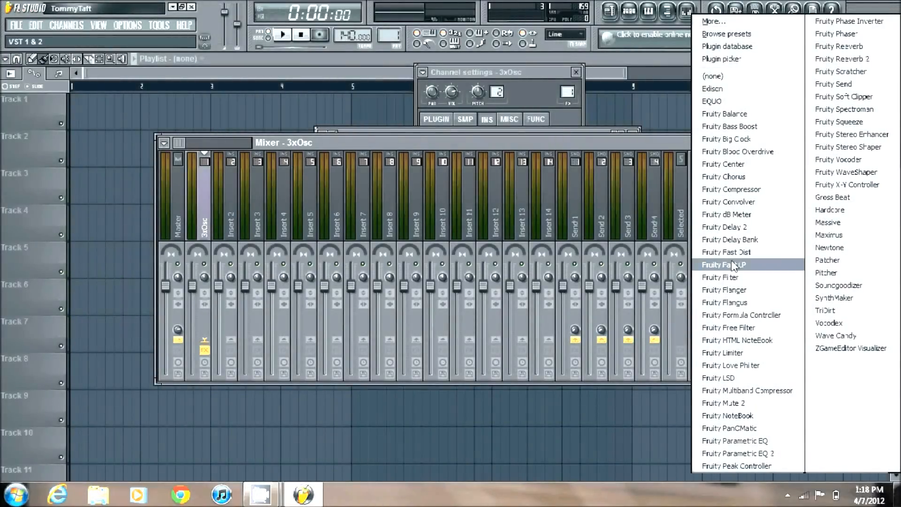
left_click(734, 265)
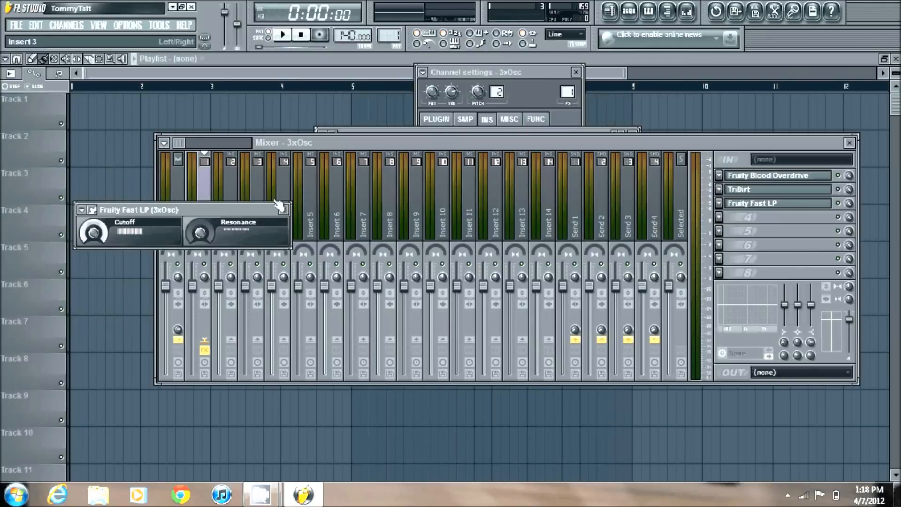
left_click(93, 234)
Add Fruity Parametric EQ 2 in the fourth effect slot and pull bands 1 and 2 down to full cut at the lowest frequencies
left_click(719, 217)
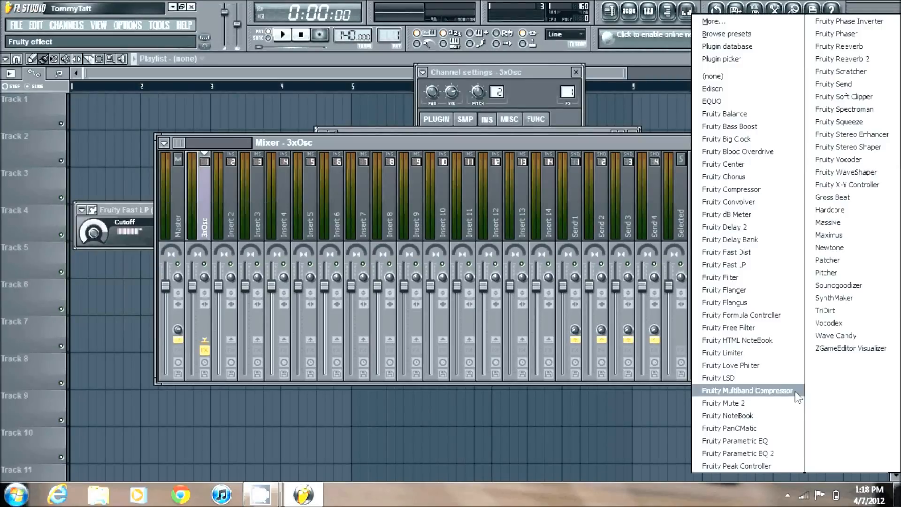
left_click(775, 453)
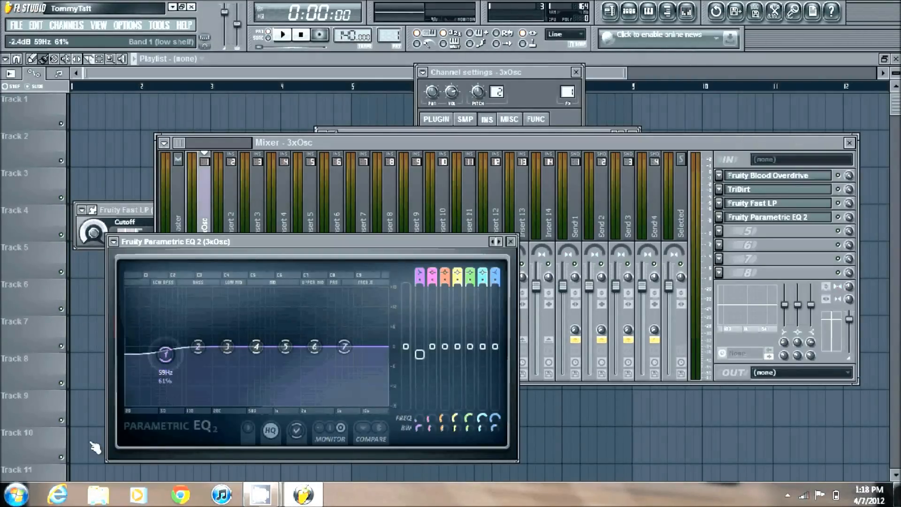
left_click_drag(166, 353, 125, 402)
left_click_drag(202, 351, 131, 402)
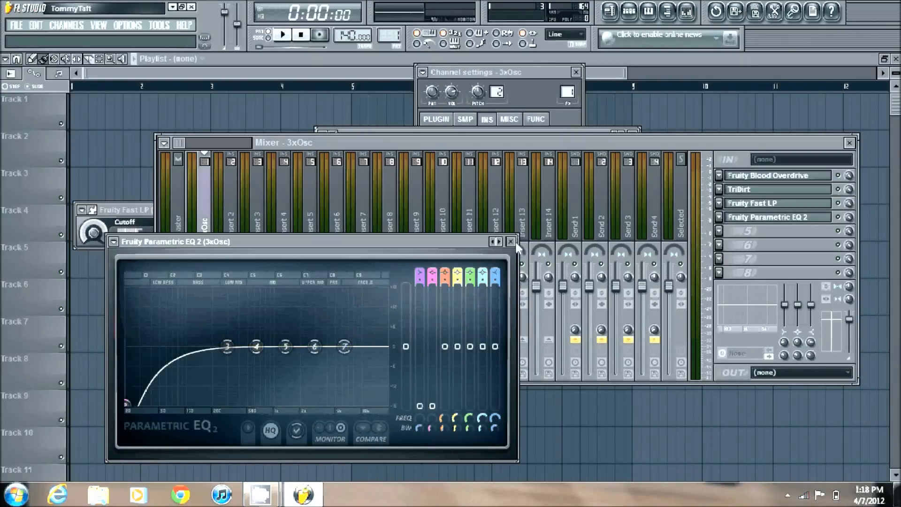
In the 3xOsc piano roll, write a one-bar E4 note, followed by half-bar G4 and F#4 notes in bar 2
left_click(630, 13)
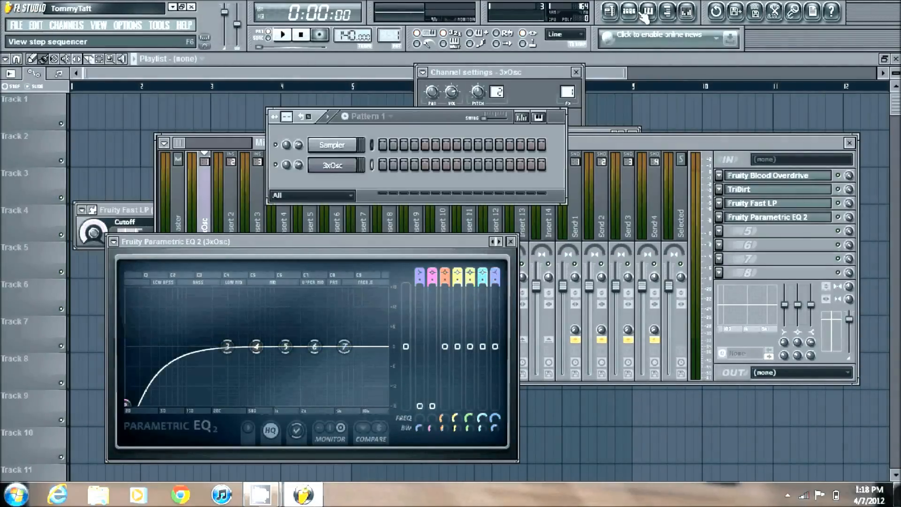
right_click(328, 165)
left_click(342, 171)
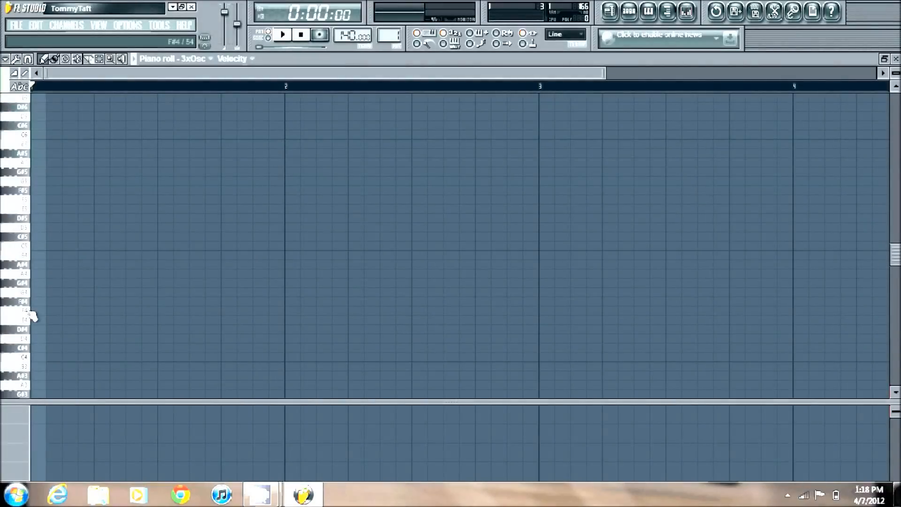
left_click(37, 320)
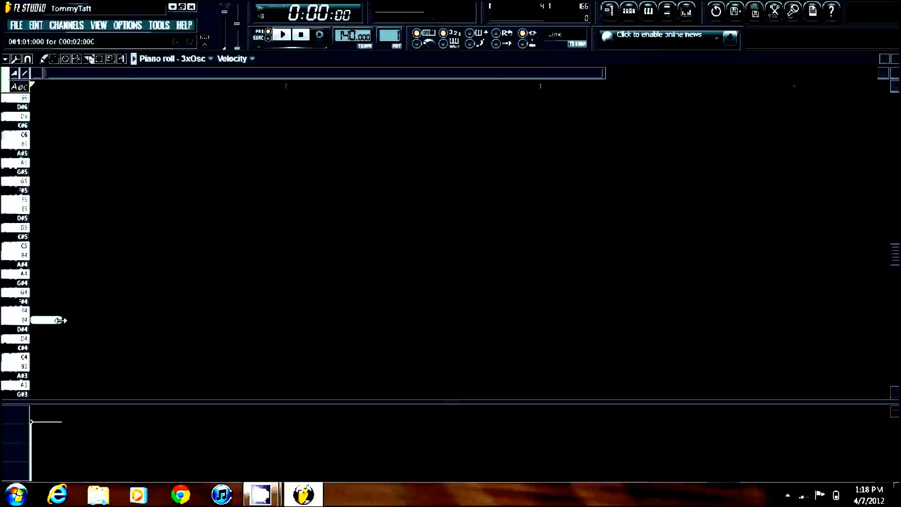
left_click_drag(61, 320, 283, 320)
left_click(287, 292)
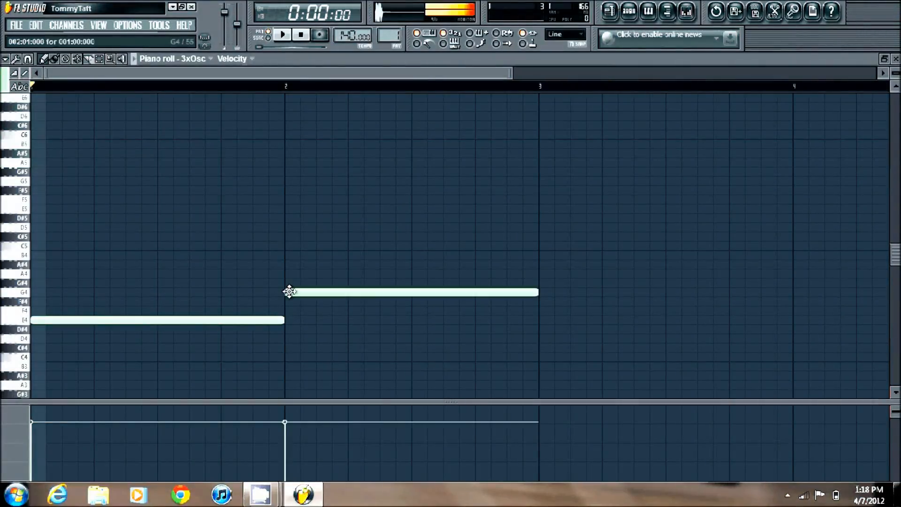
left_click_drag(536, 291, 412, 292)
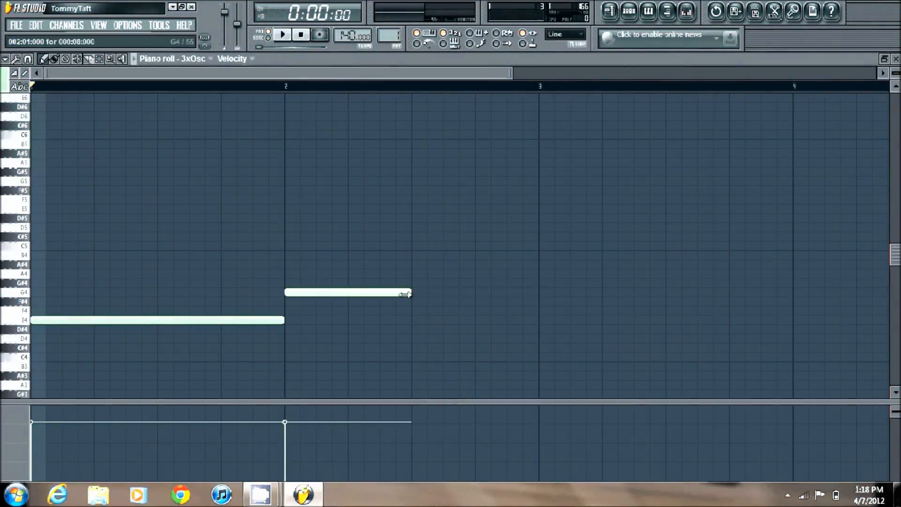
left_click(416, 301)
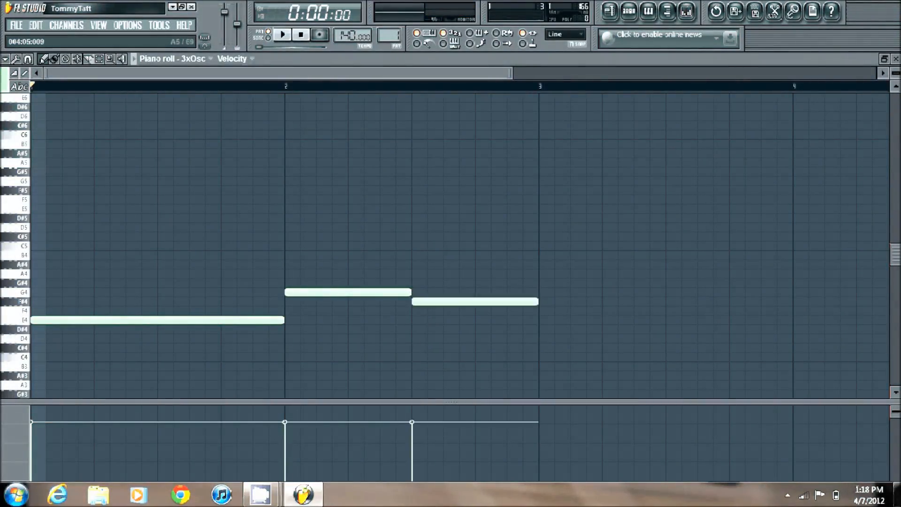
Leave the piano roll and play the 3xOsc pattern to hear the sound, stopping playback after listening
left_click(894, 61)
left_click(283, 36)
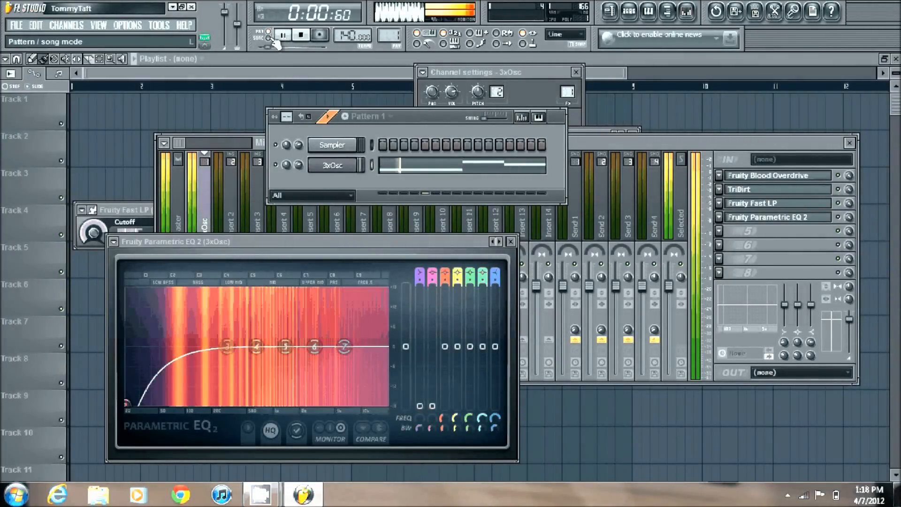
left_click(301, 36)
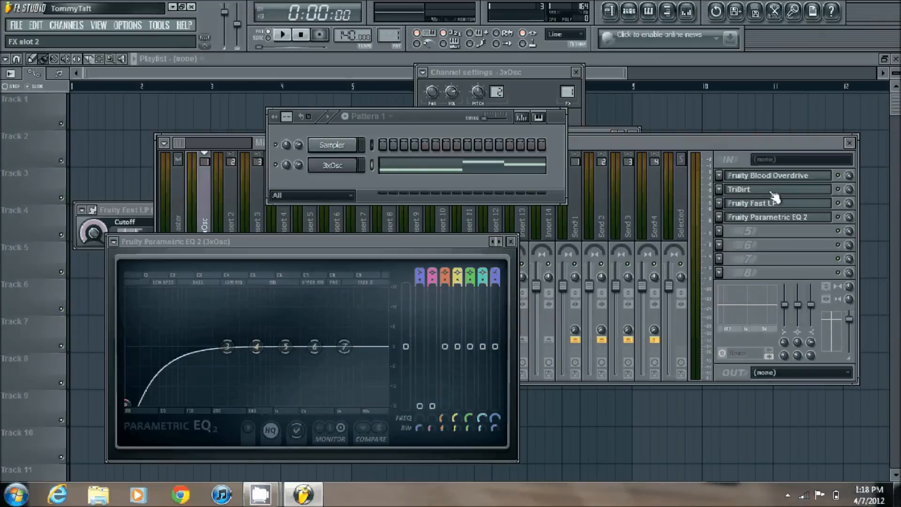
Open TriDirt on the 3xOsc track and adjust its band levels and distortion types, setting the third band's type to Saturation3
left_click(774, 195)
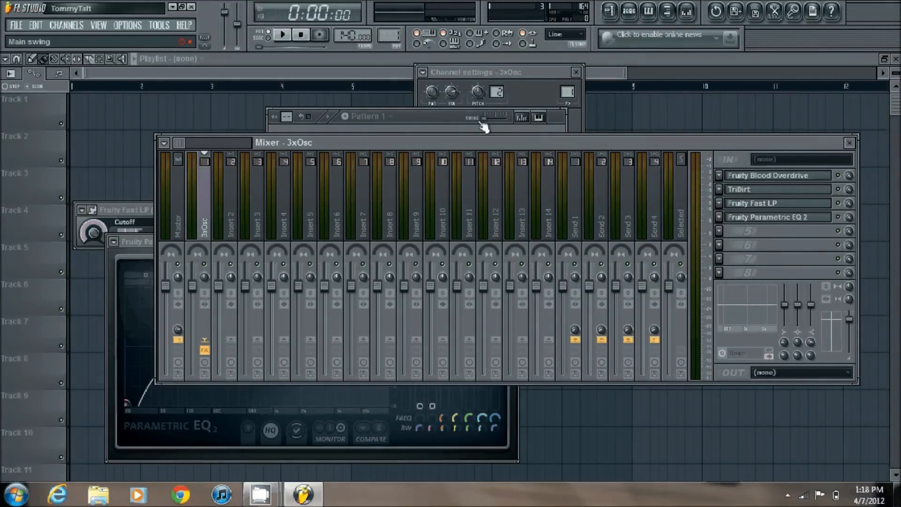
left_click(749, 192)
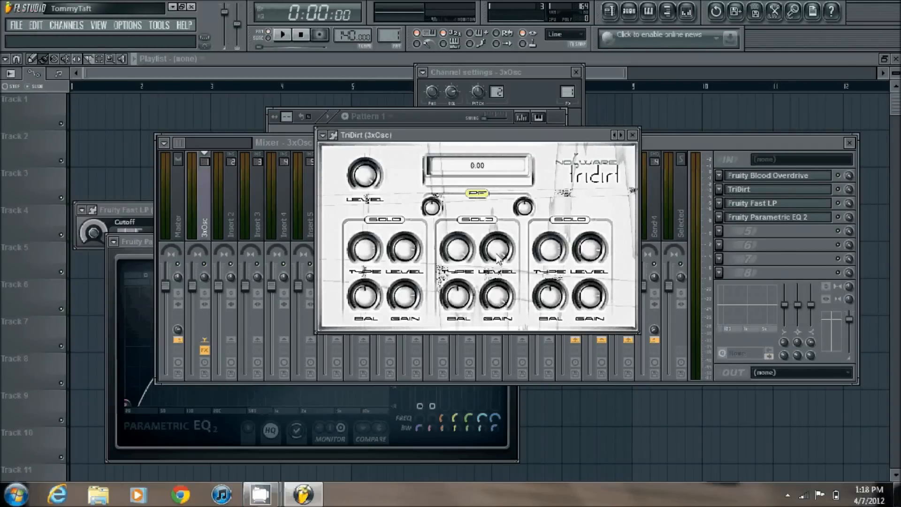
left_click_drag(503, 295, 532, 275)
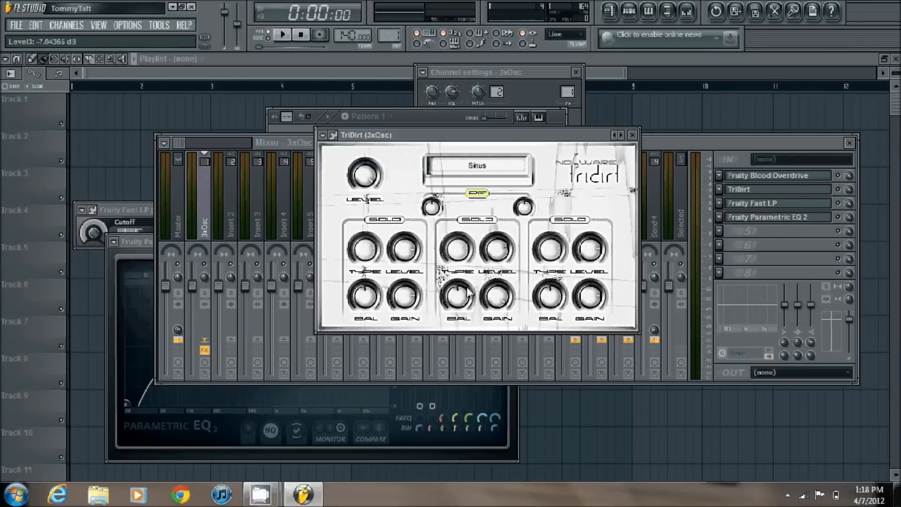
left_click_drag(468, 295, 469, 371)
left_click_drag(553, 277, 567, 323)
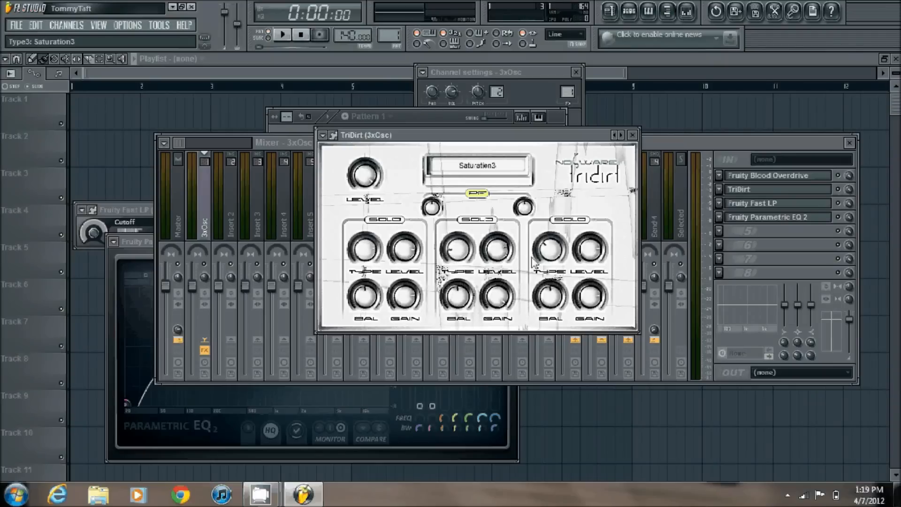
Play the pattern while readjusting TriDirt's distortion types, gains and levels, choosing Crackler and a third-band level of about -1.6 dB, and stop playback
left_click(283, 36)
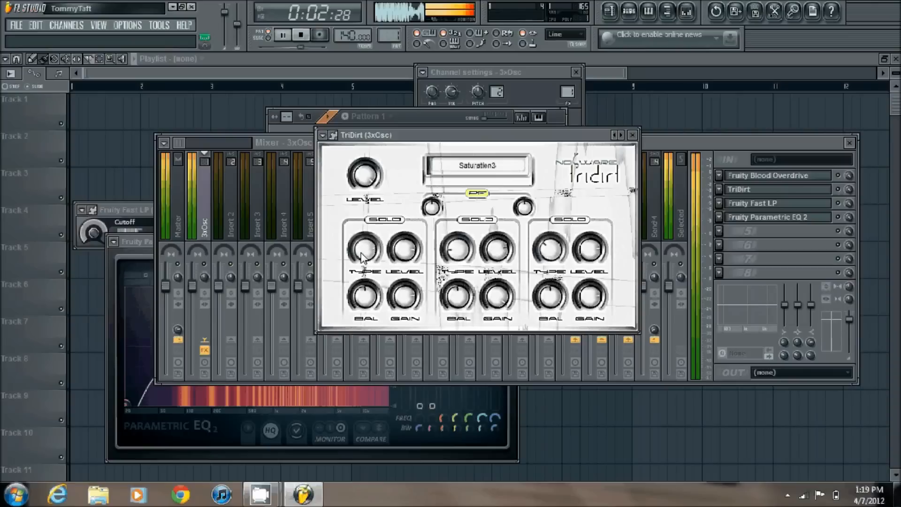
left_click_drag(361, 257, 366, 285)
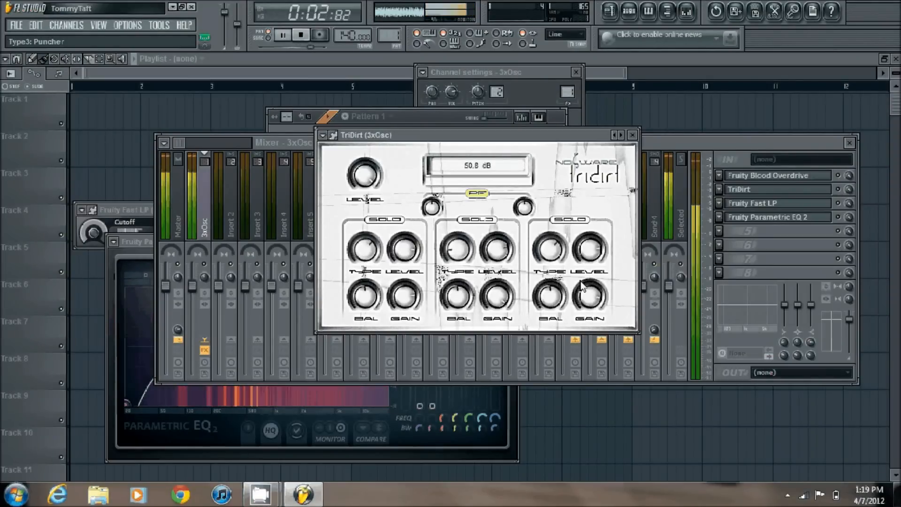
left_click_drag(582, 286, 587, 252)
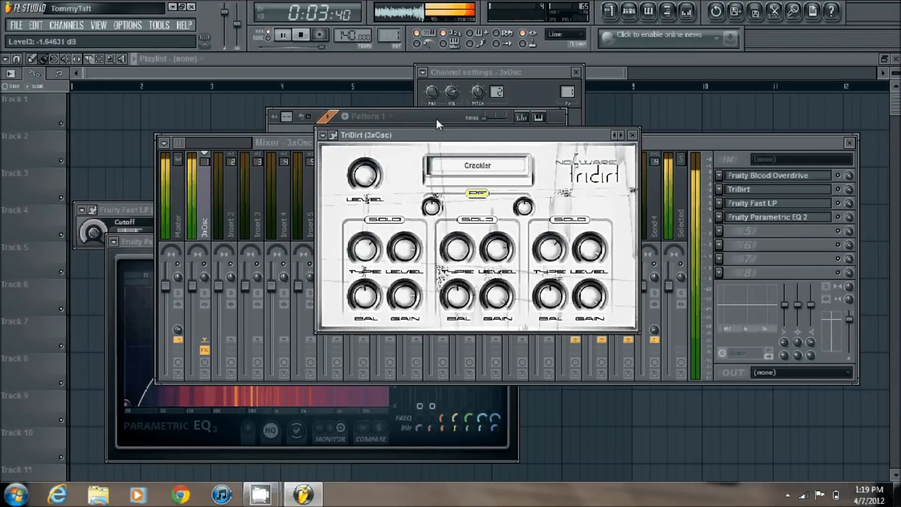
key("space")
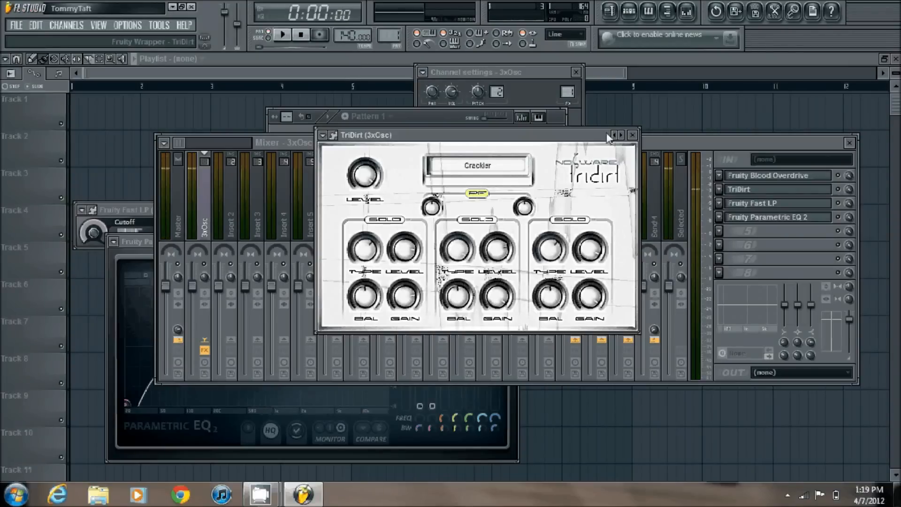
Close the mixer, the 3xOsc channel settings, the step sequencer and all open effect windows to clear the playlist
left_click(632, 135)
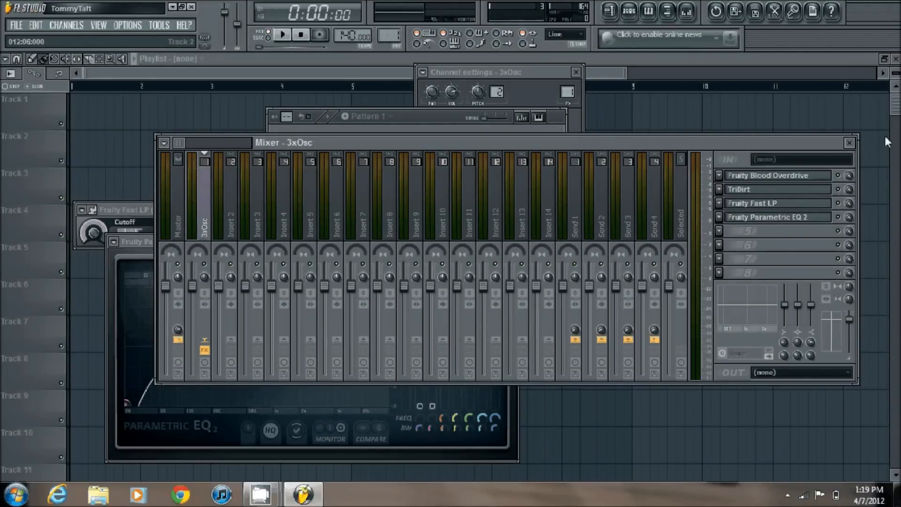
left_click(849, 142)
left_click(576, 72)
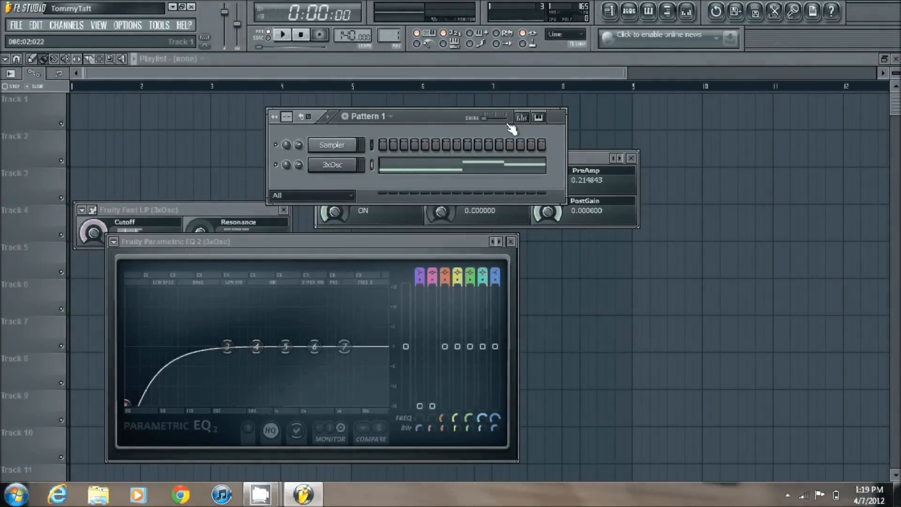
left_click(628, 11)
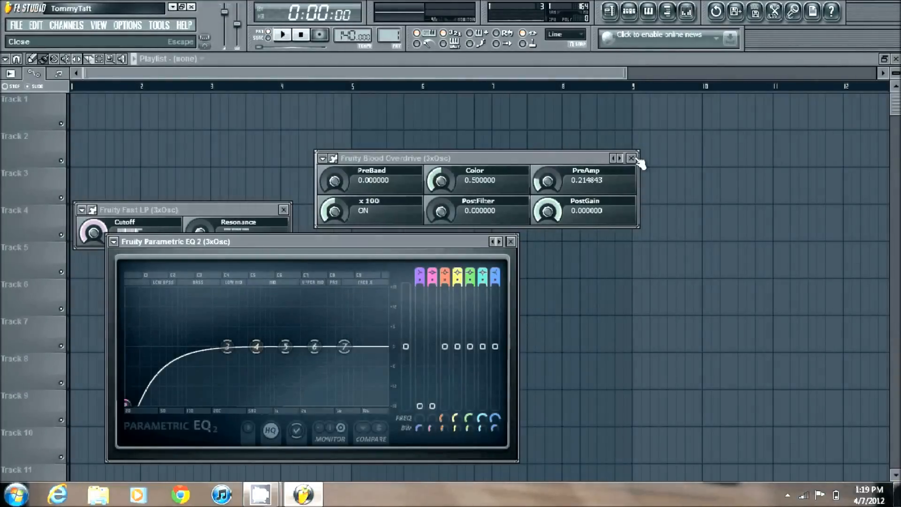
left_click(632, 158)
left_click(283, 210)
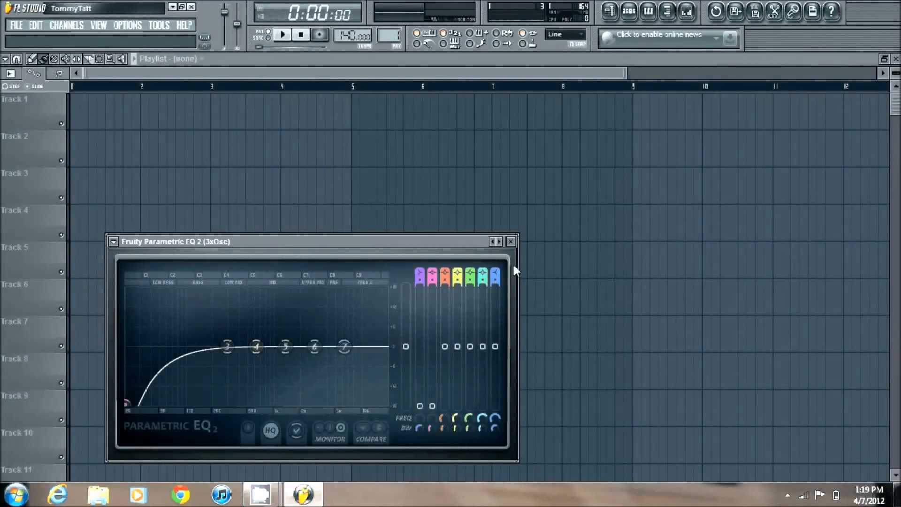
left_click(510, 241)
Add a Wasp synthesizer channel and move its window to a clear area of the playlist
left_click(67, 27)
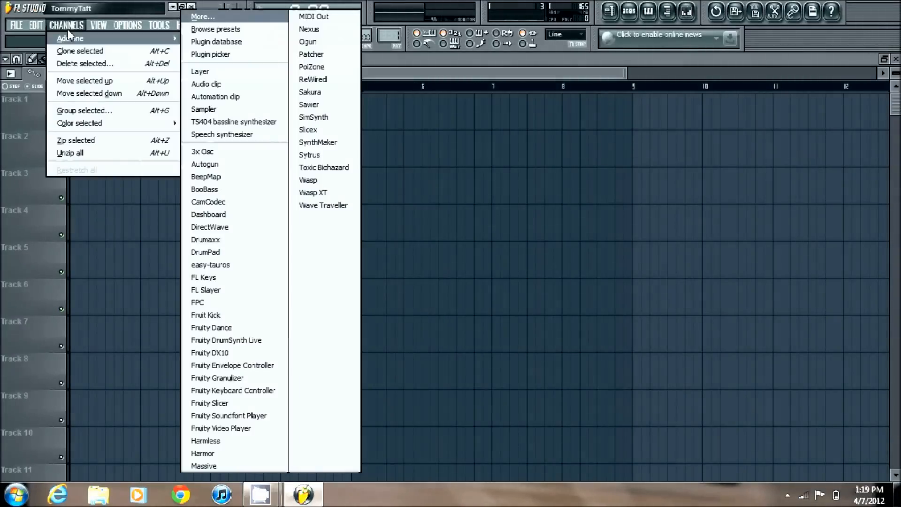
left_click(309, 180)
left_click_drag(261, 175, 573, 118)
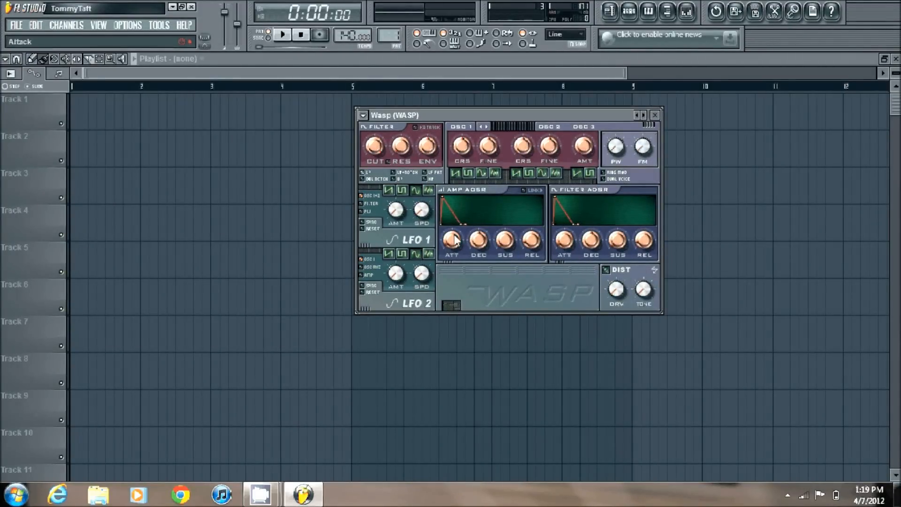
Raise the sustain of Wasp's amp envelope, link the filter envelope to it, and assign LFO 1 to the filter
left_click_drag(503, 239, 489, 145)
left_click(522, 190)
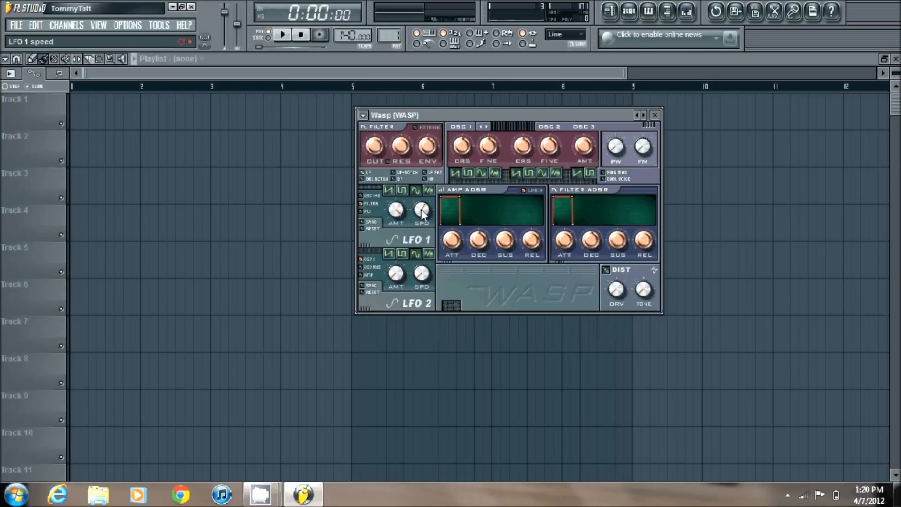
Audition a Wasp note with distortion enabled and raise the distortion drive
key("z")
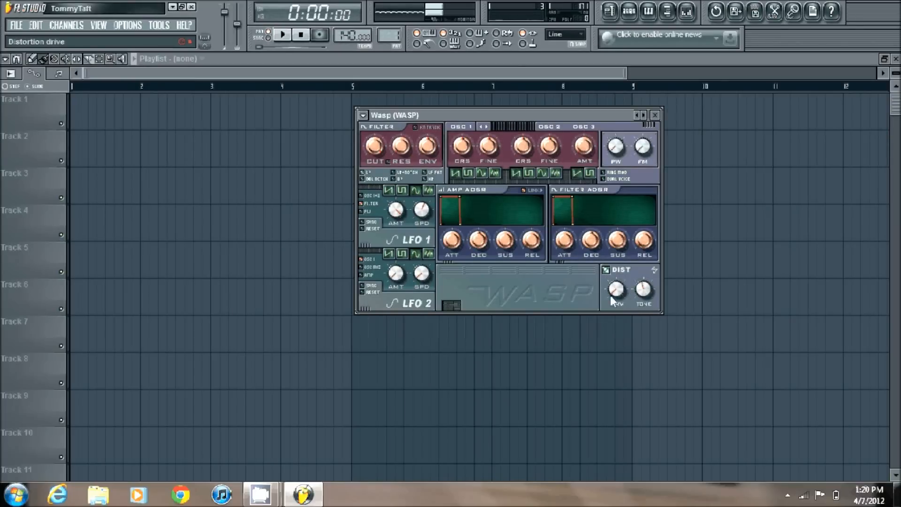
left_click_drag(610, 266, 608, 256)
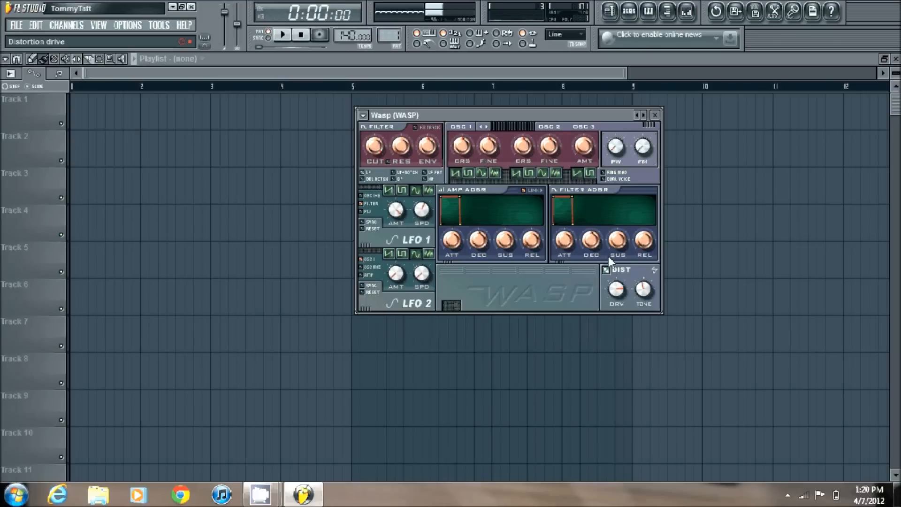